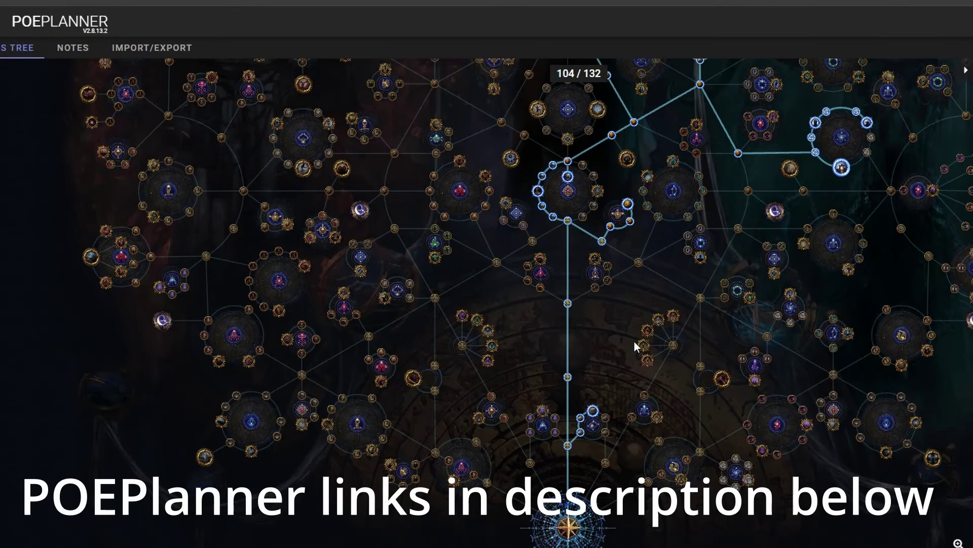
- Examine the allocated path from the atlas tree's start, including the Twice Tempted strongbox node and the ring cluster above it
scroll(634, 342, down, 2)
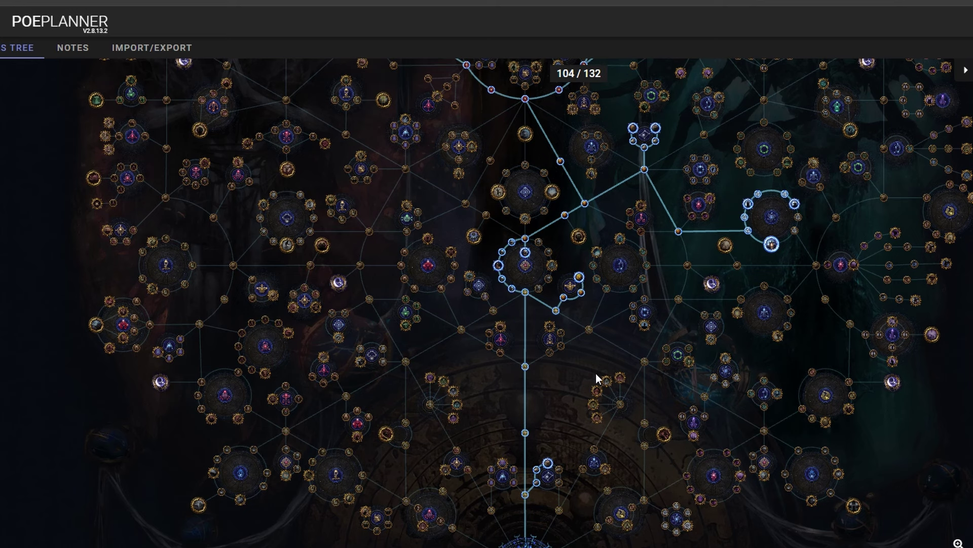
drag(558, 375, 590, 349)
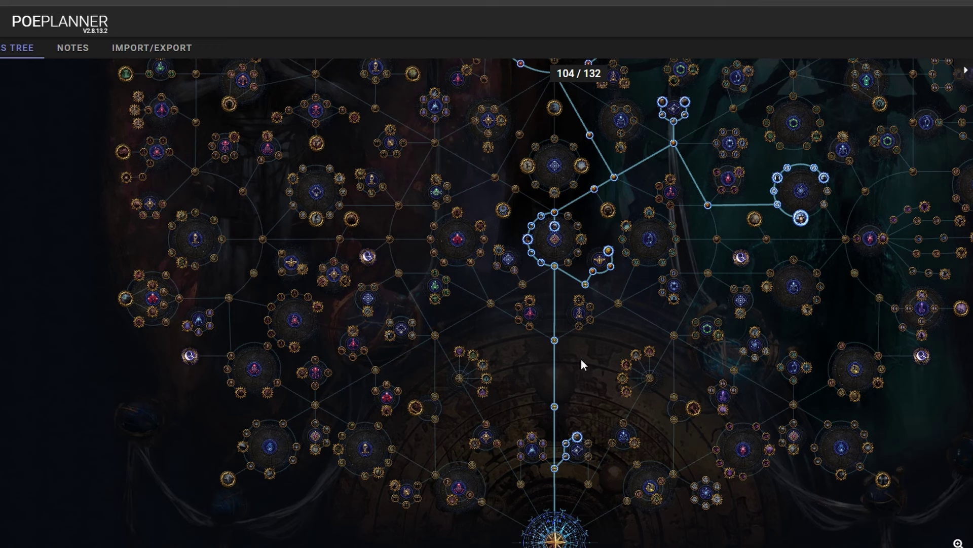
drag(585, 358, 596, 338)
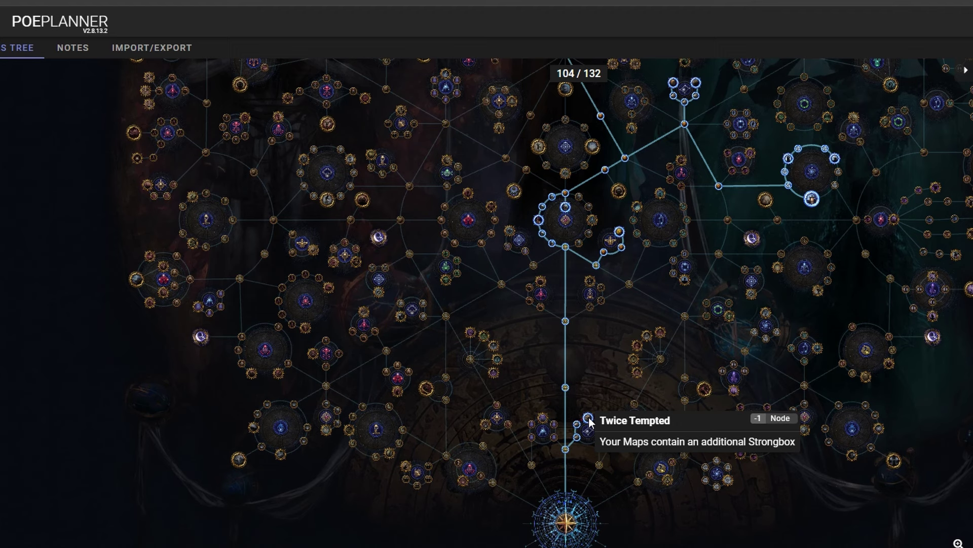
scroll(616, 333, up, 1)
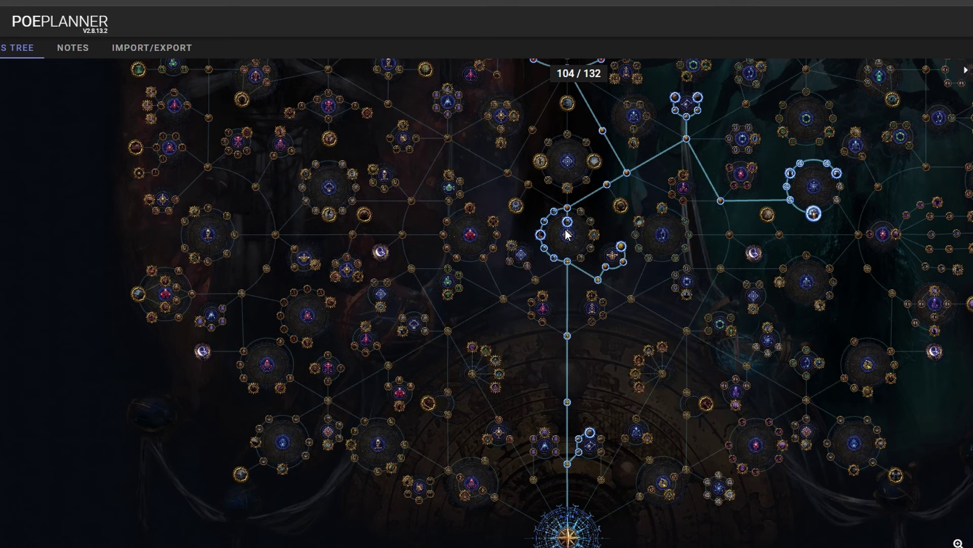
scroll(615, 224, up, 3)
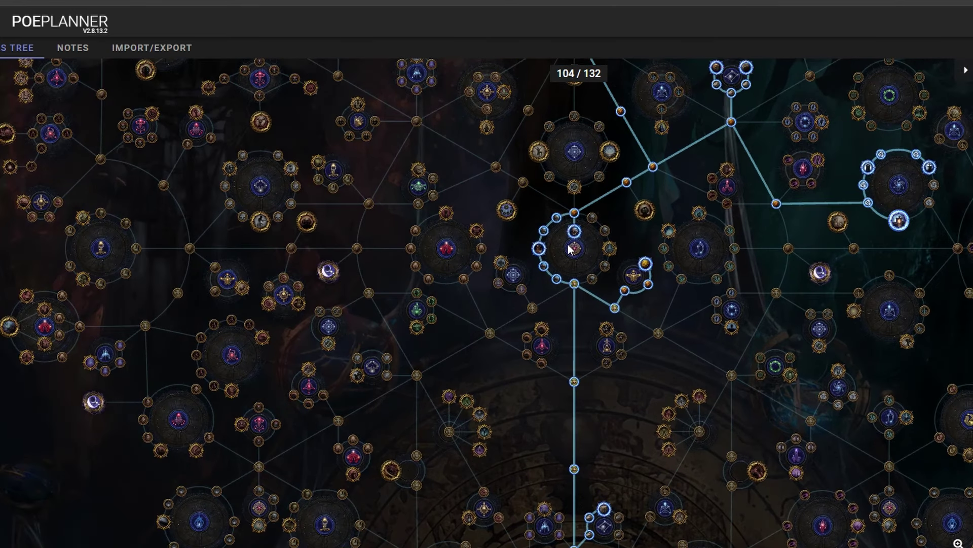
mouse_move(539, 250)
scroll(640, 320, down, 2)
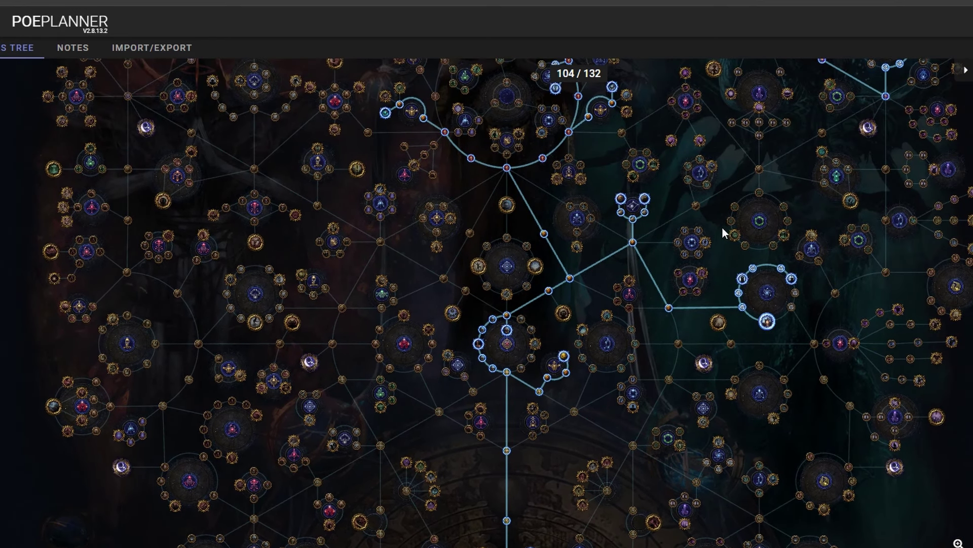
- Examine the Expedition clusters on the atlas tree, including the A Noble Quest and Scratchin' up the Ground nodes
drag(723, 230, 665, 294)
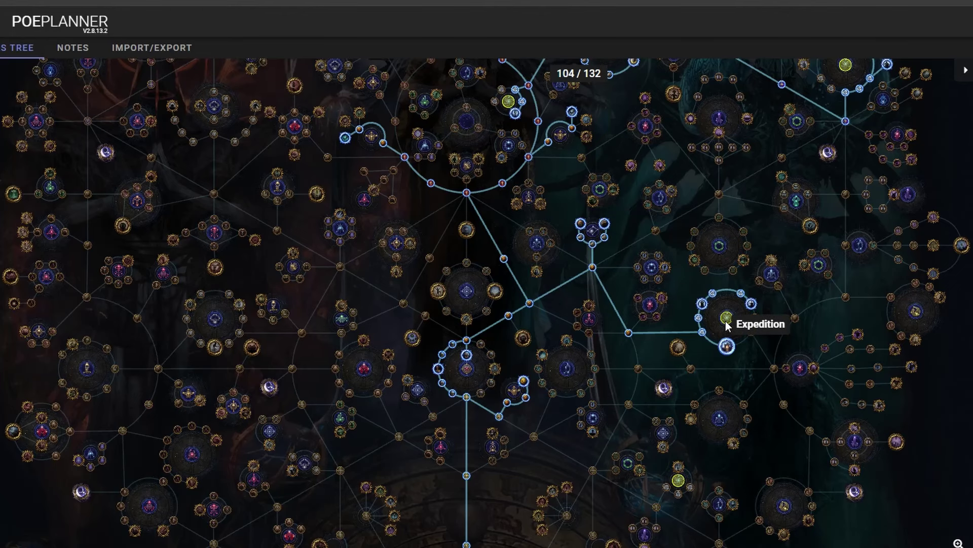
drag(676, 183, 604, 303)
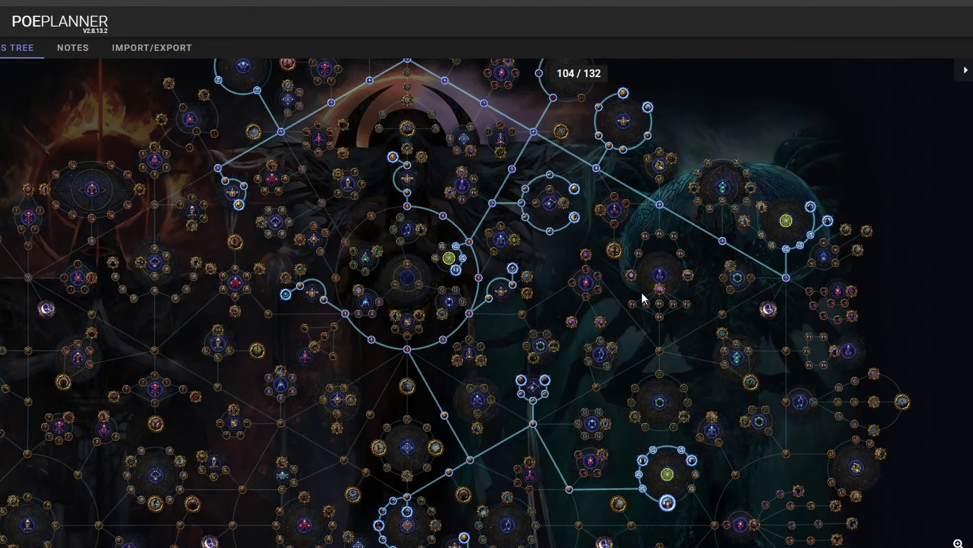
scroll(643, 292, down, 1)
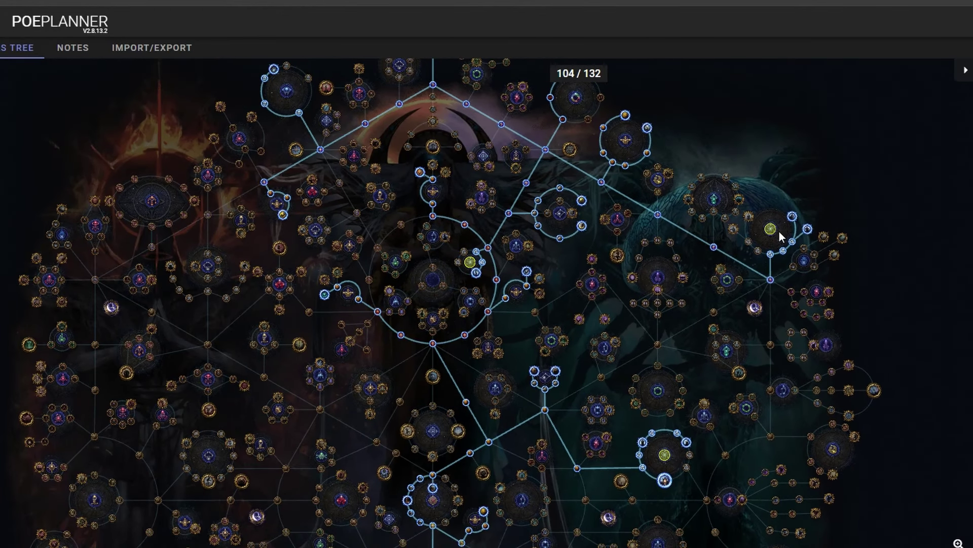
mouse_move(812, 229)
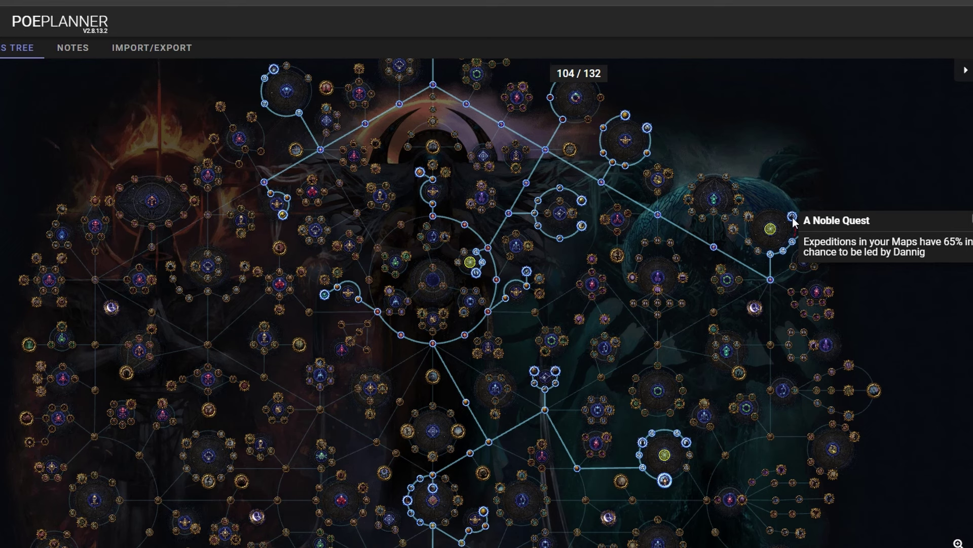
mouse_move(477, 274)
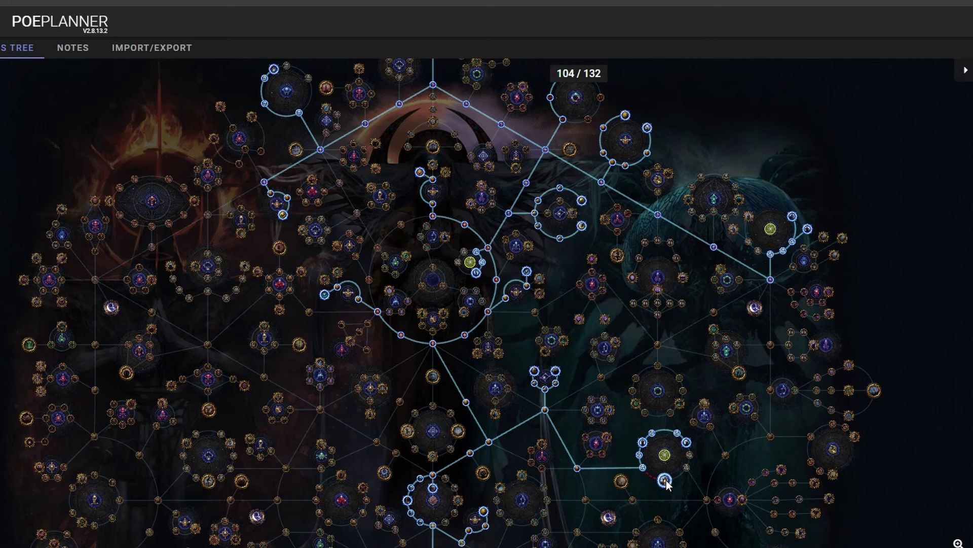
mouse_move(665, 480)
drag(643, 389, 634, 349)
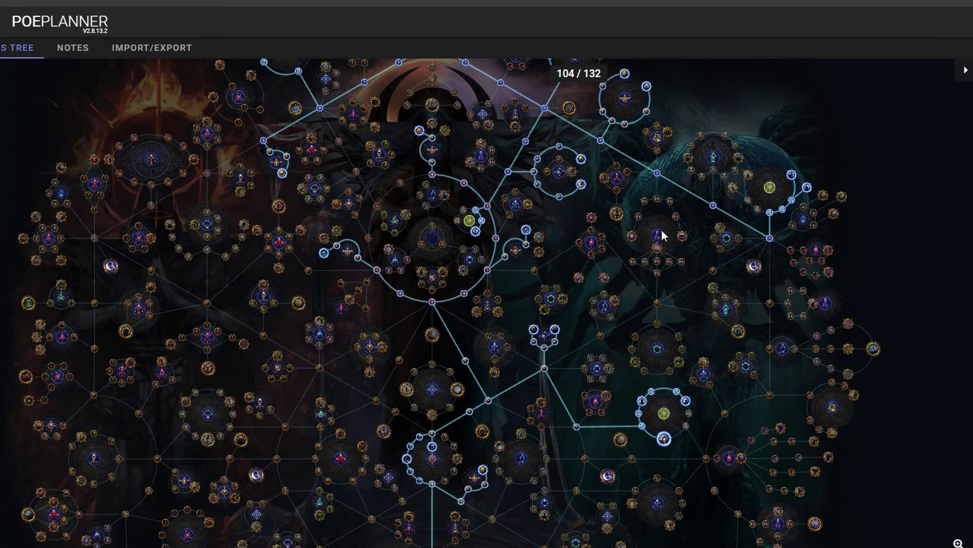
mouse_move(633, 237)
mouse_move(749, 178)
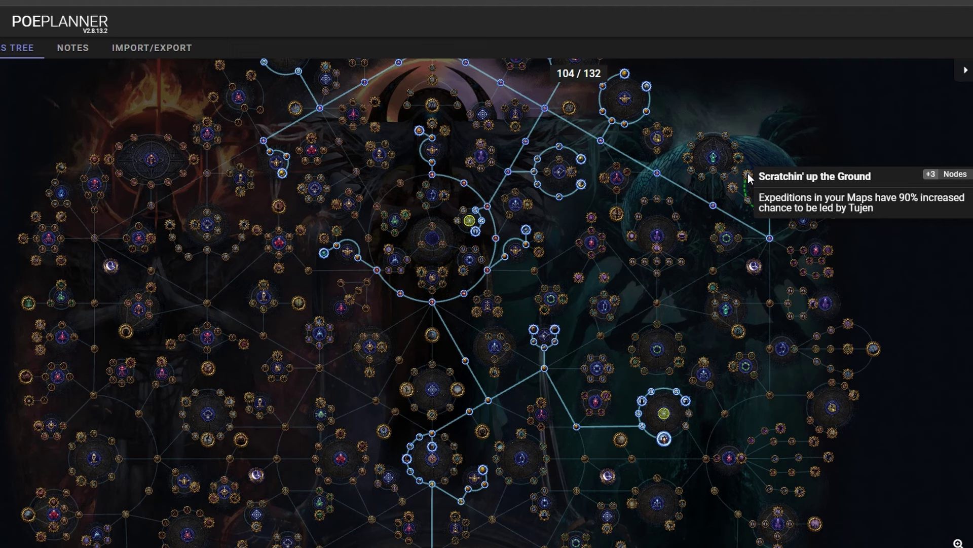
drag(763, 145, 824, 135)
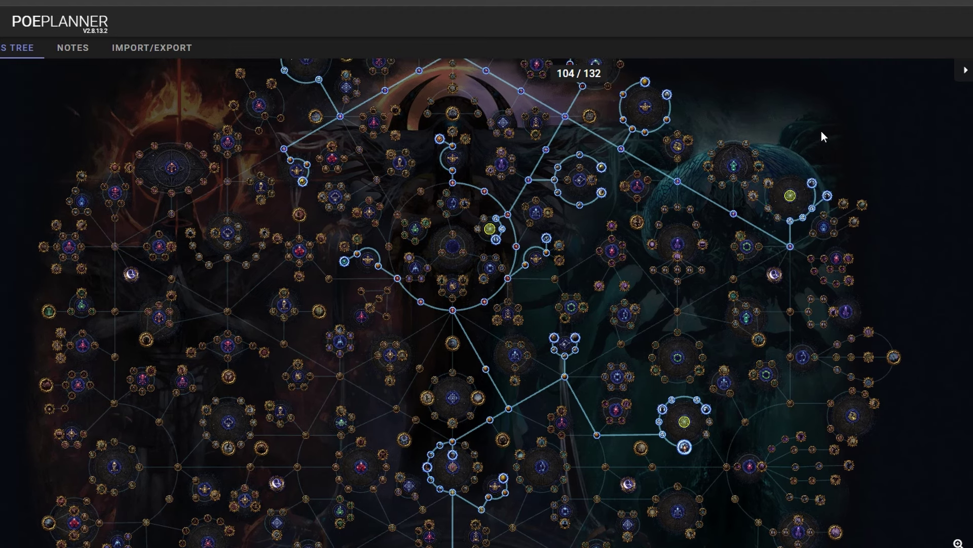
- Review the allocated scarab nodes, including Skittering Swarms and Amplified Artefacts, plus the Vivid Memories node for Synthesis Maps
drag(627, 262, 624, 351)
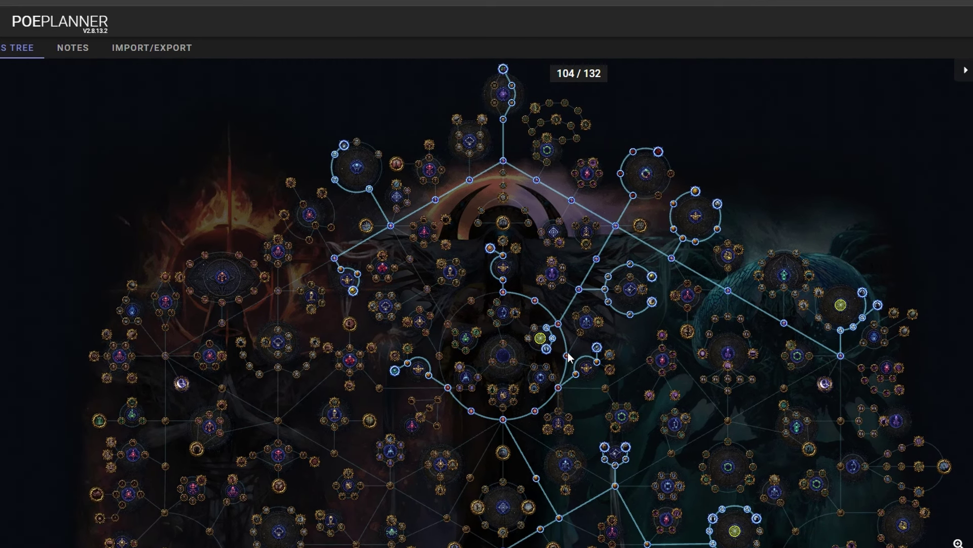
drag(585, 388, 607, 286)
scroll(591, 278, down, 3)
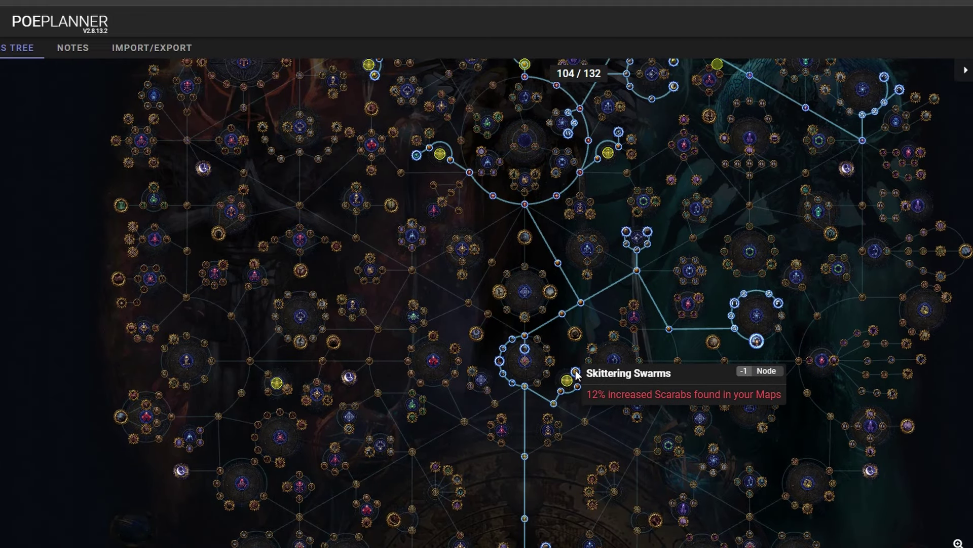
scroll(601, 247, up, 3)
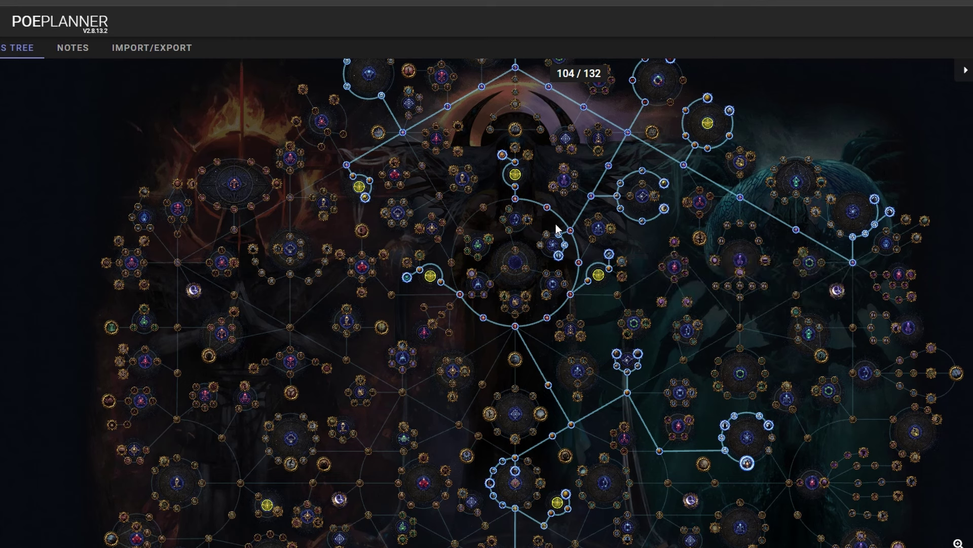
mouse_move(610, 256)
mouse_move(406, 274)
mouse_move(505, 155)
mouse_move(401, 347)
drag(846, 116, 882, 204)
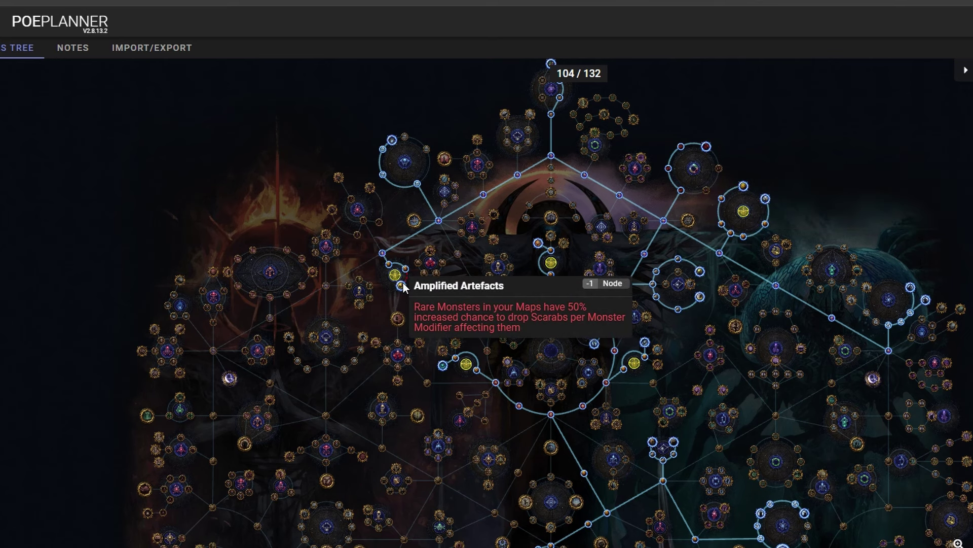
drag(423, 185, 447, 247)
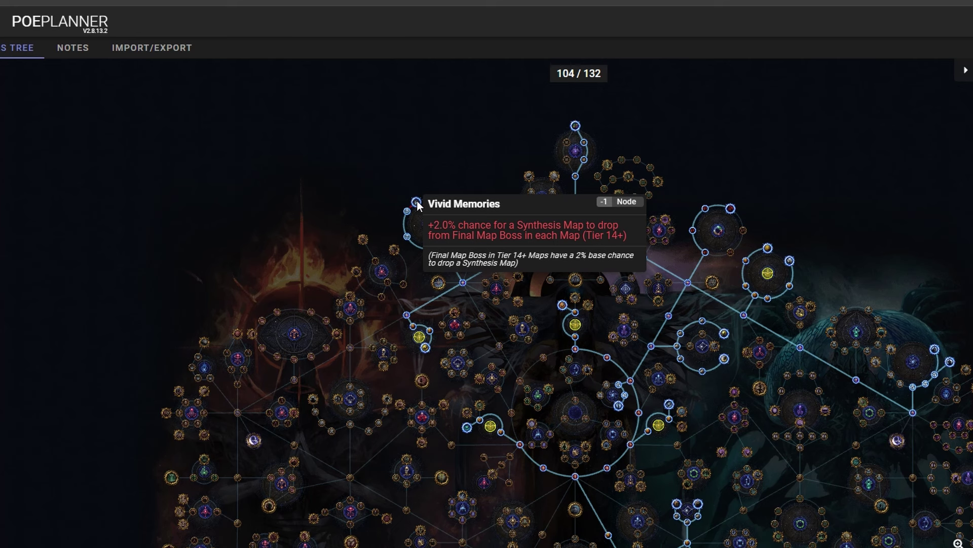
drag(857, 255, 833, 114)
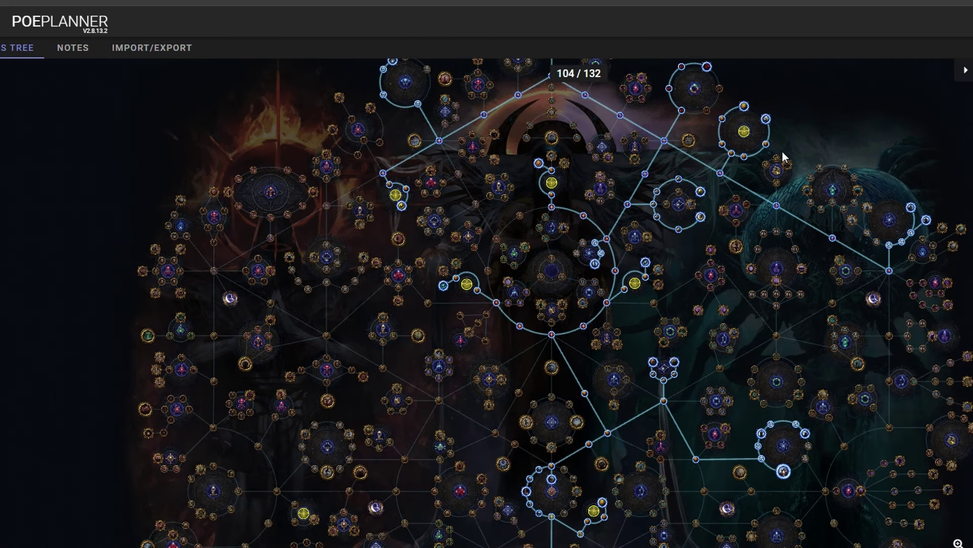
scroll(674, 312, down, 1)
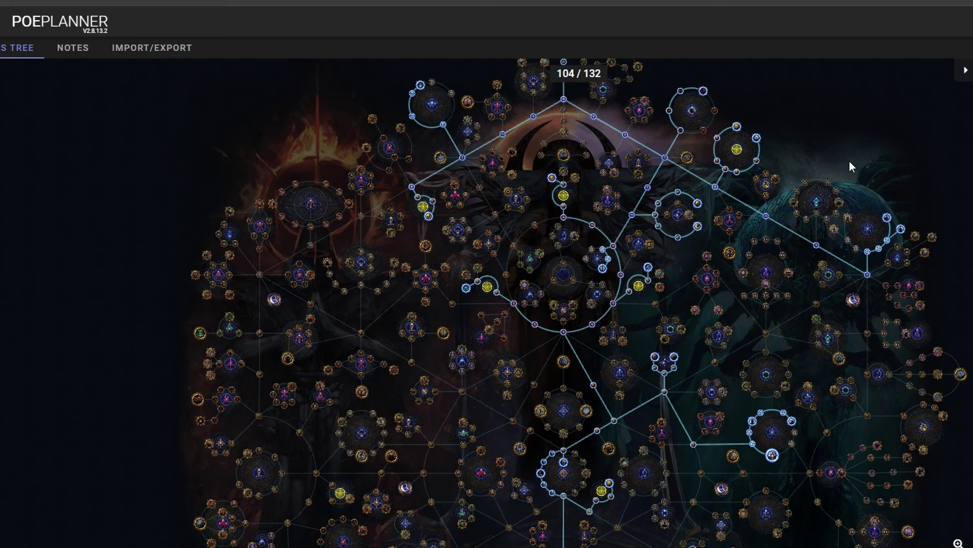
- Examine the allocated Strongbox clusters, reading the Tamper-Proof and Vault of Mysteries nodes
drag(643, 319, 647, 276)
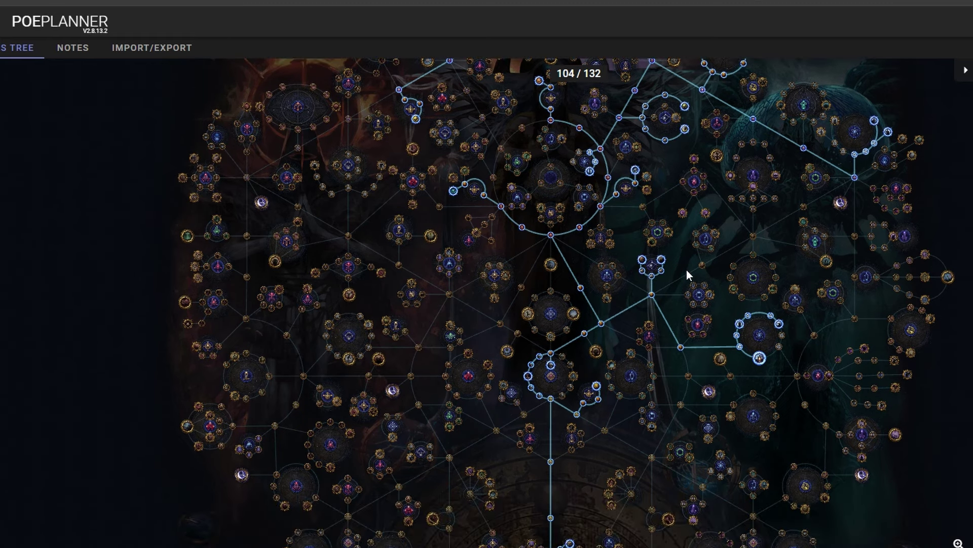
drag(703, 322, 686, 269)
scroll(576, 451, down, 1)
scroll(609, 349, up, 1)
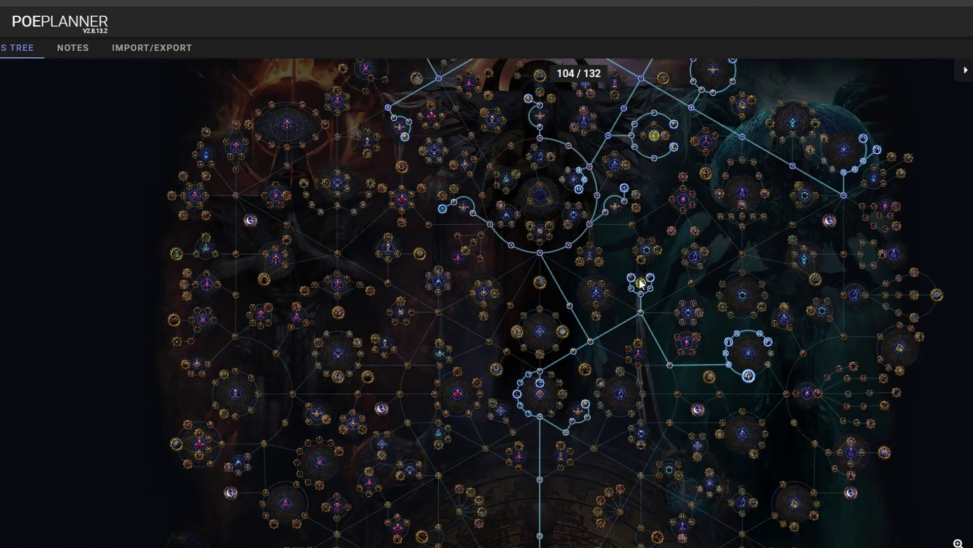
mouse_move(632, 281)
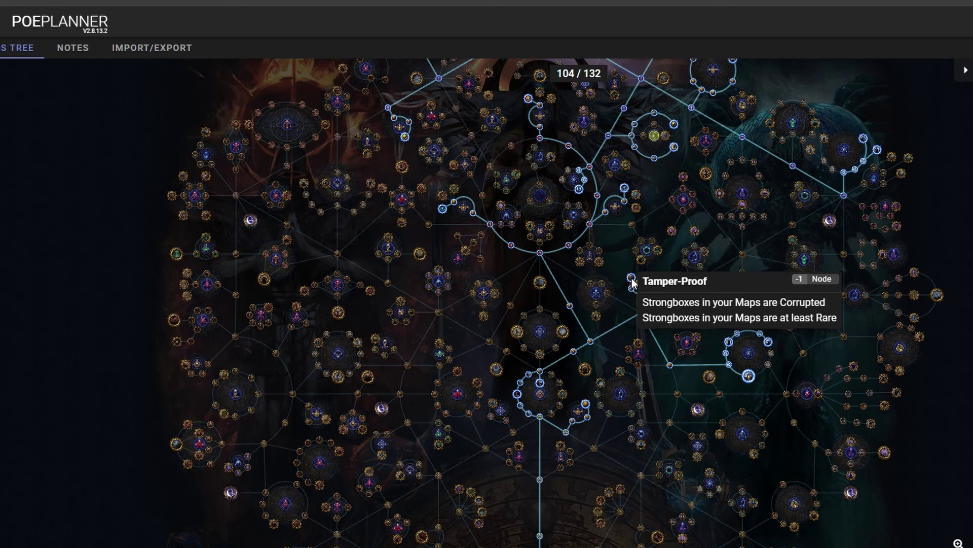
mouse_move(664, 137)
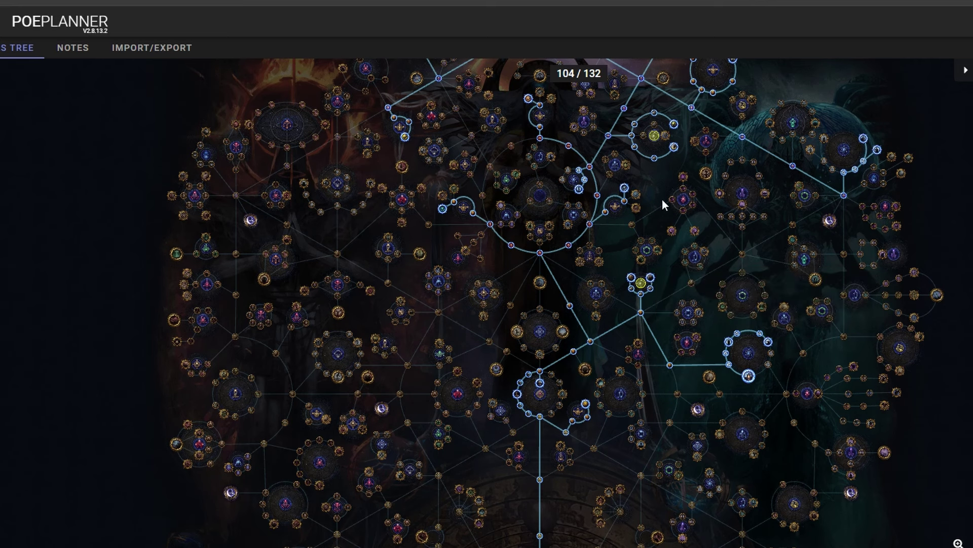
scroll(662, 197, up, 2)
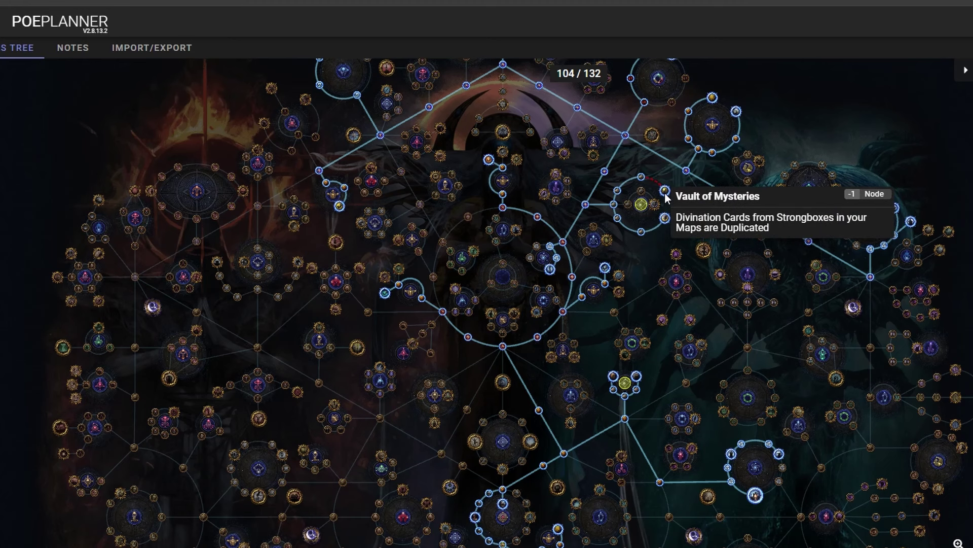
scroll(666, 196, down, 1)
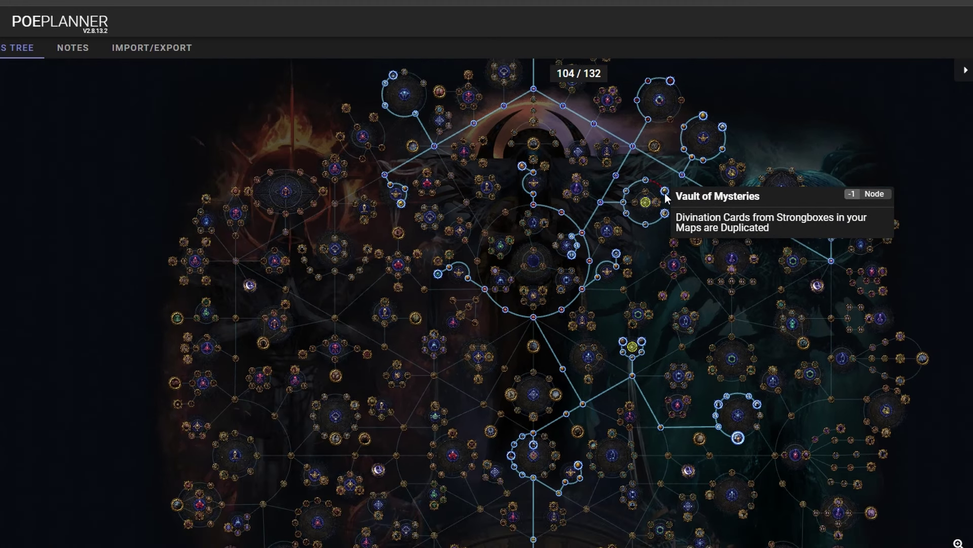
scroll(691, 233, up, 2)
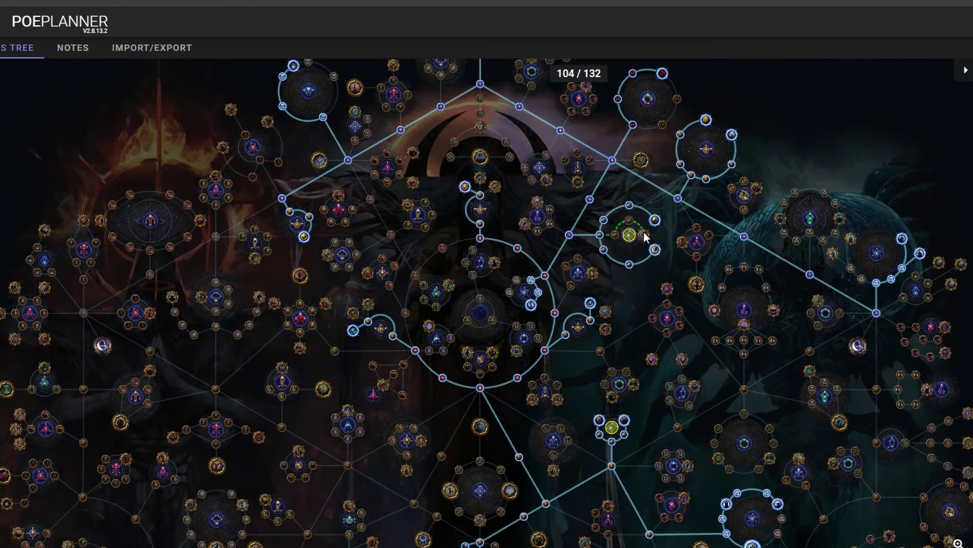
scroll(741, 145, down, 3)
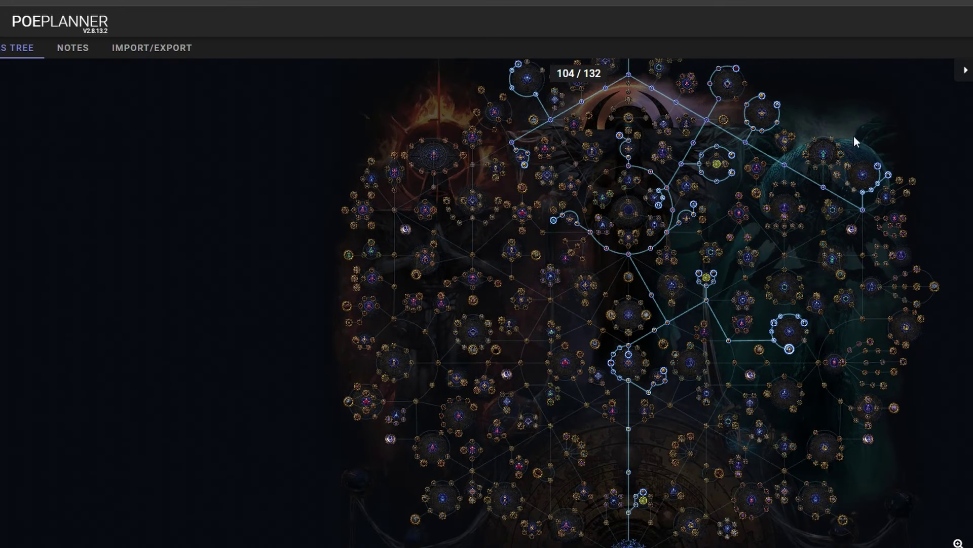
drag(854, 136, 826, 212)
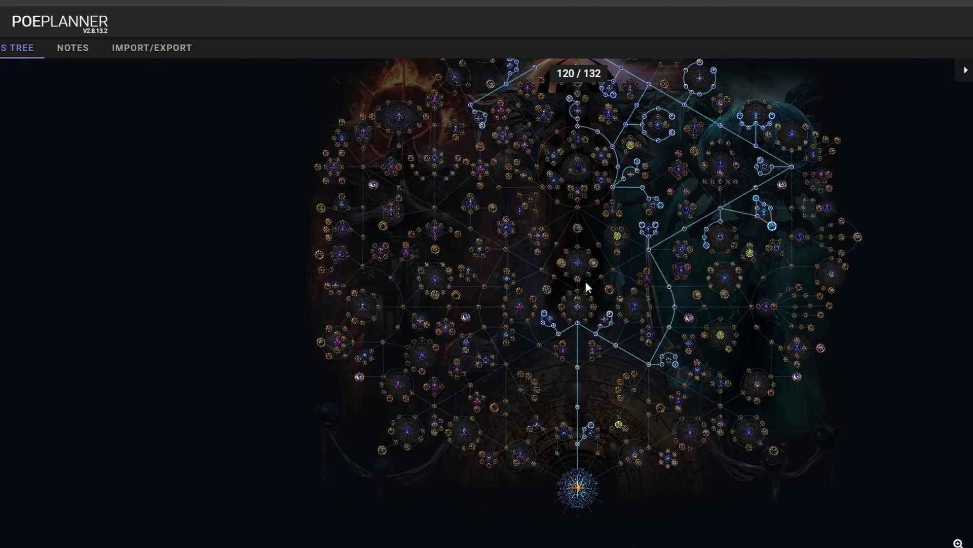
- Look over the second atlas tree's allocated route and read its Corrupted Gaze abyss node
drag(586, 245, 550, 298)
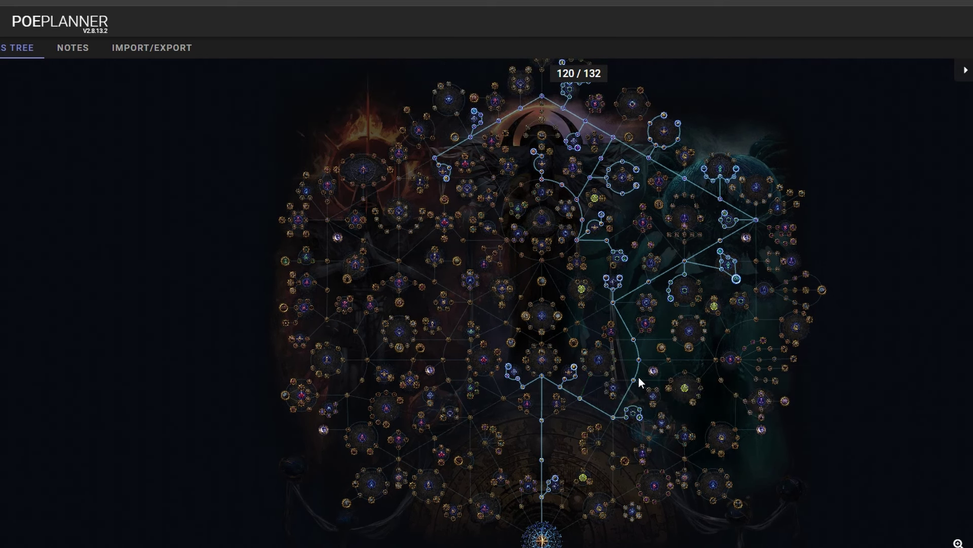
scroll(787, 363, down, 1)
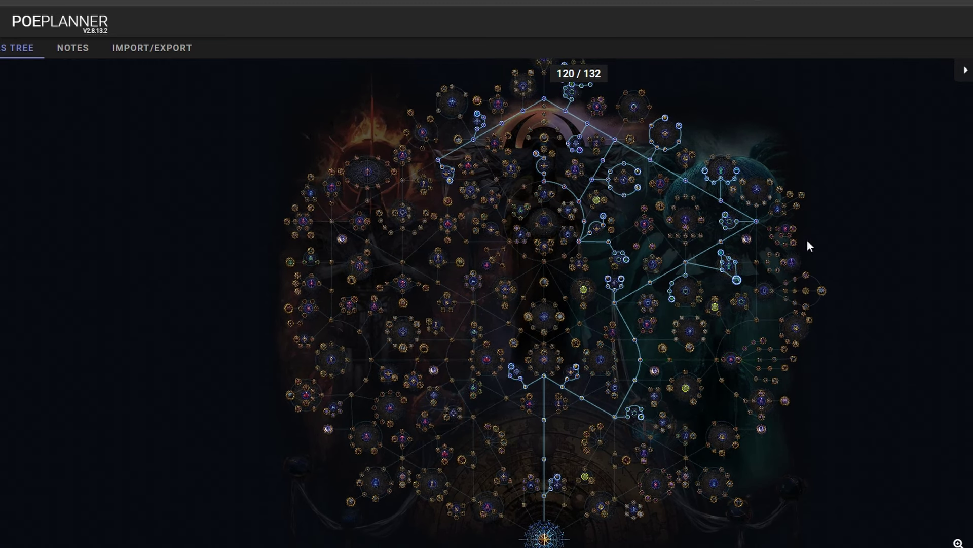
scroll(799, 245, up, 3)
mouse_move(702, 204)
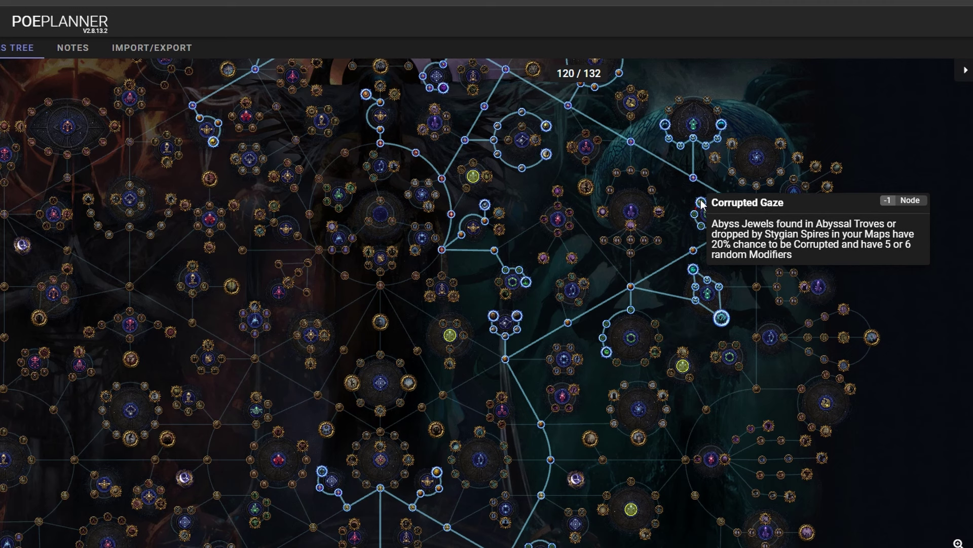
mouse_move(655, 356)
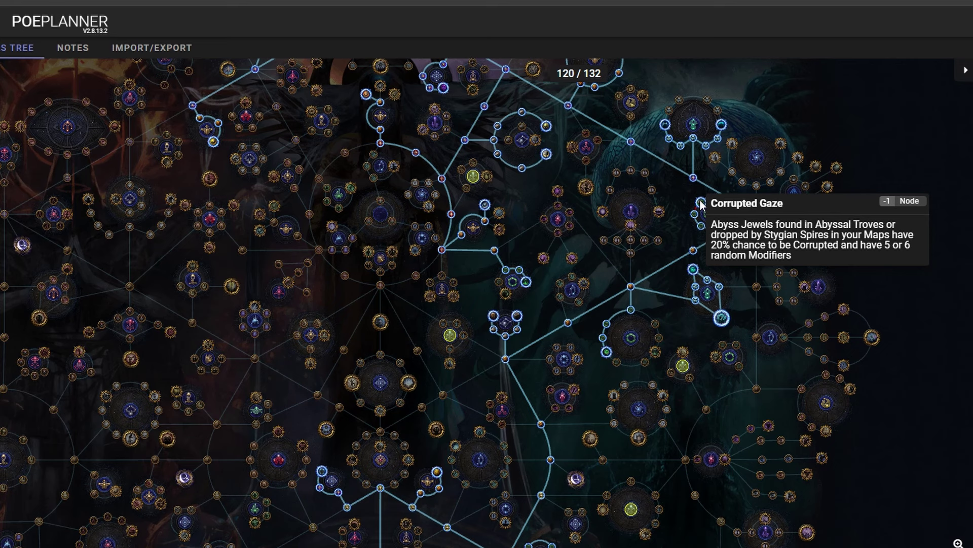
scroll(701, 202, down, 1)
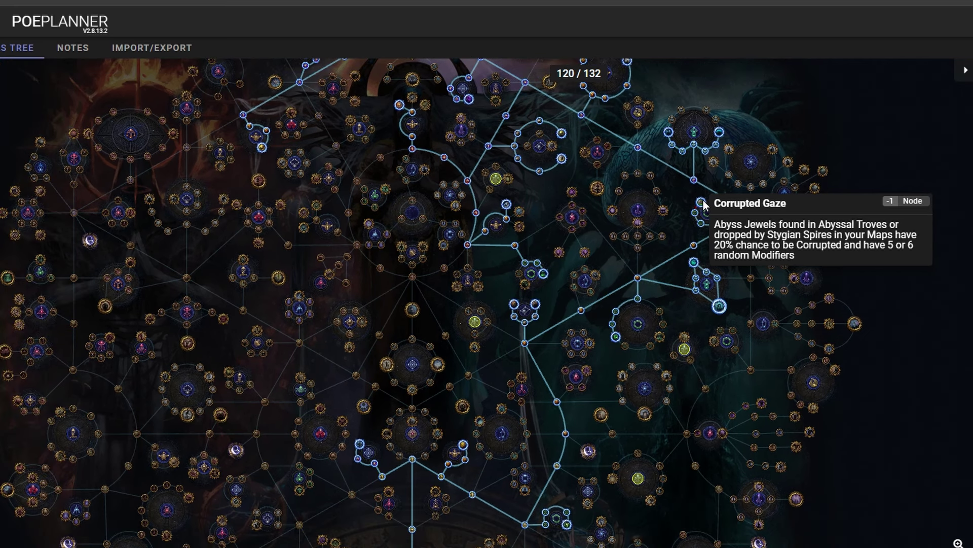
- Review the allocated clusters in the central and lower atlas tree, reading the Mounting Modifiers node
drag(581, 218, 605, 248)
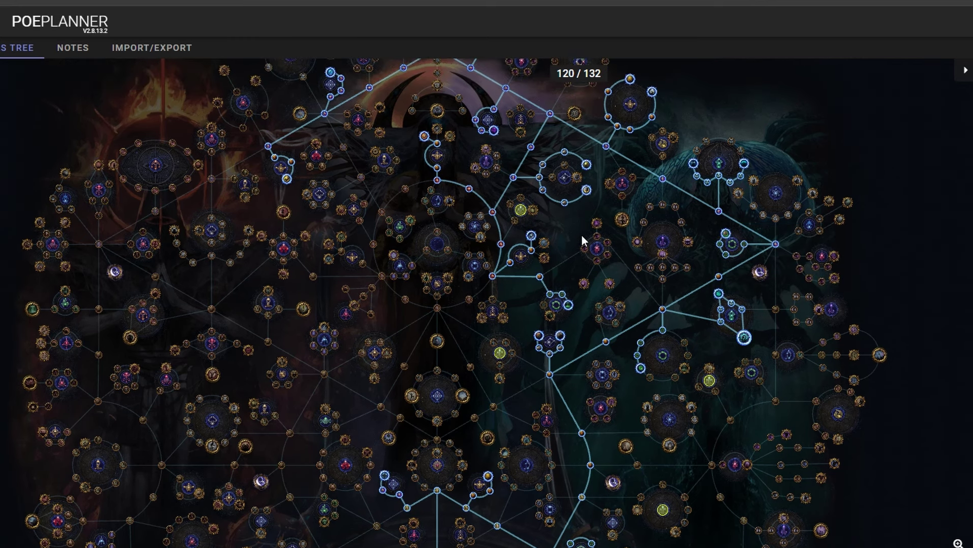
drag(707, 385, 757, 243)
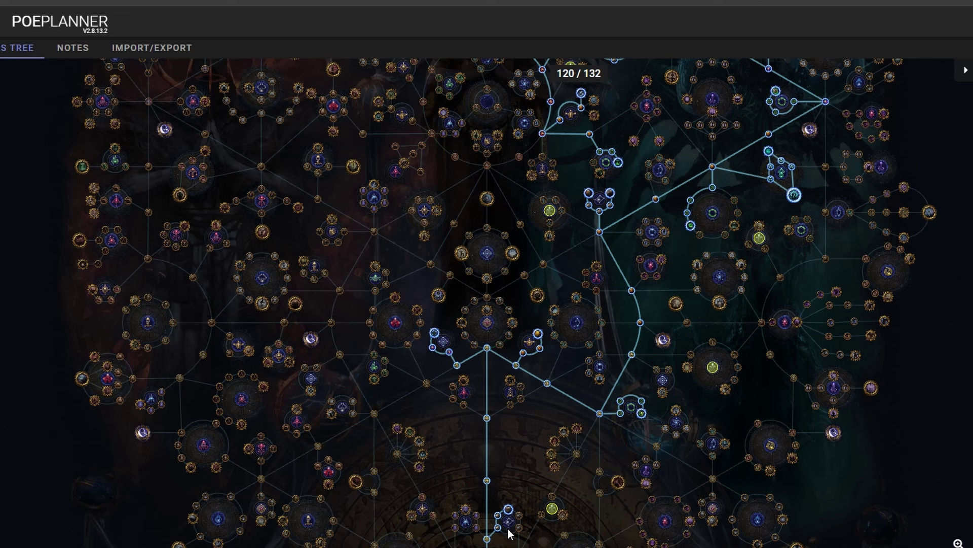
mouse_move(434, 337)
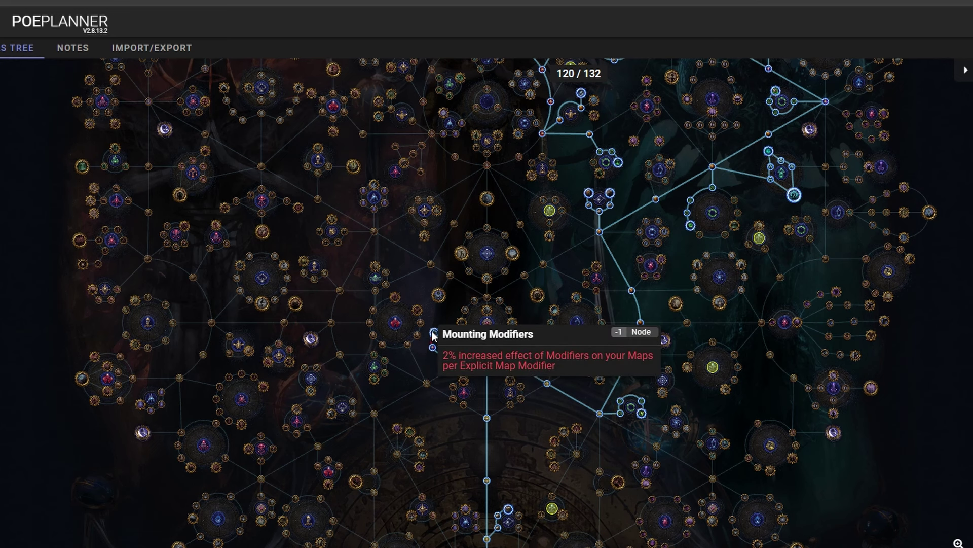
- Read the Wrath of the Cosmos node and allocate the moon-shaped gateway on the Searing Exarch side, pairing it with its counterpart across the tree
drag(760, 79, 726, 174)
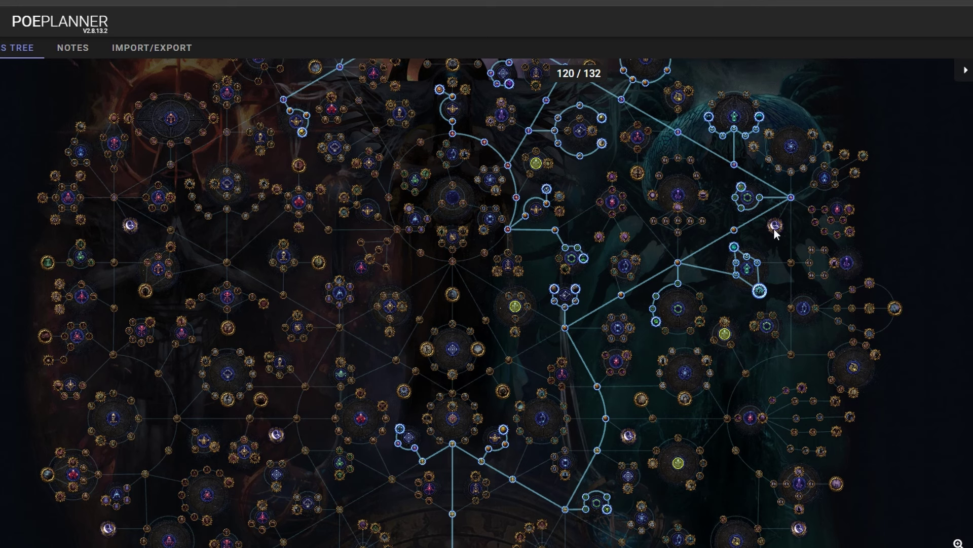
mouse_move(778, 228)
mouse_move(148, 291)
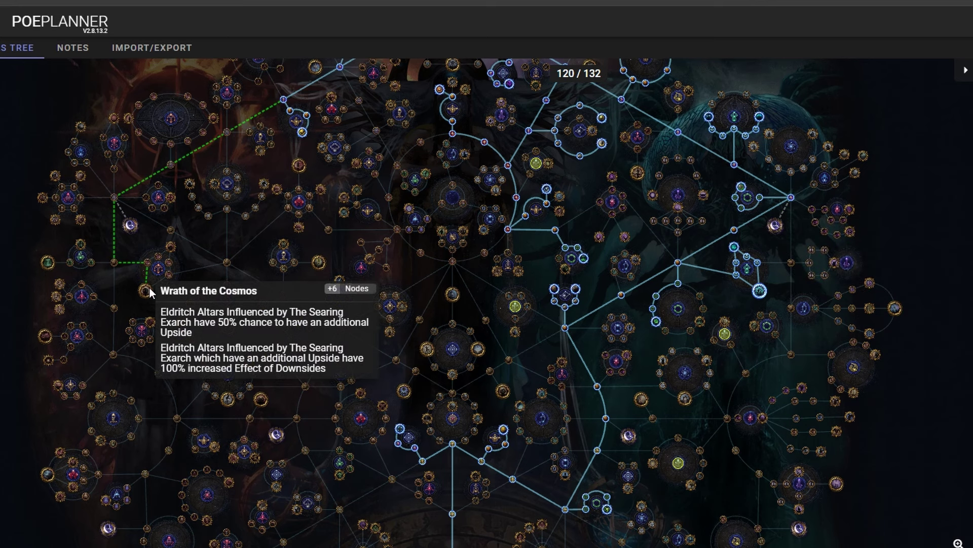
click(130, 225)
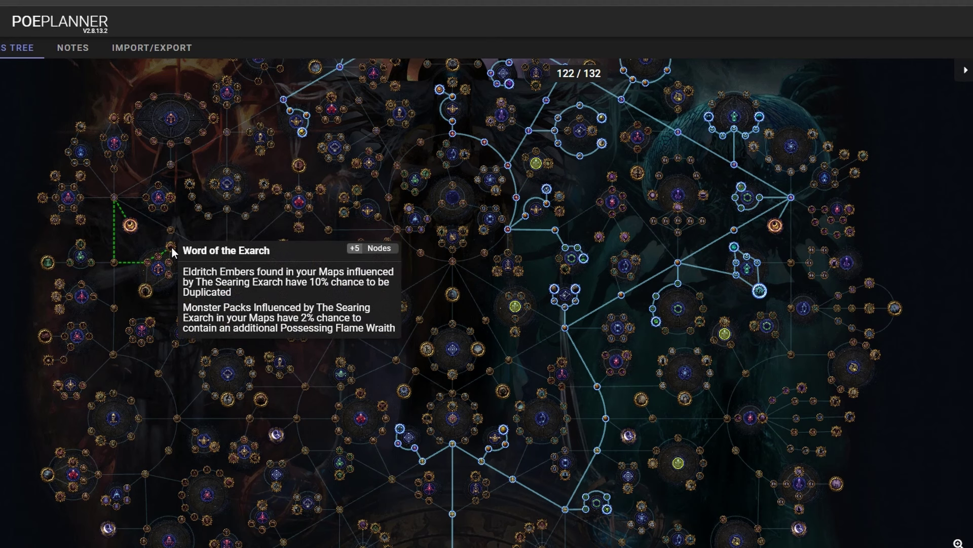
- Try allocating the route from the gateway to the Word of the Exarch node, and remove that route again
click(172, 247)
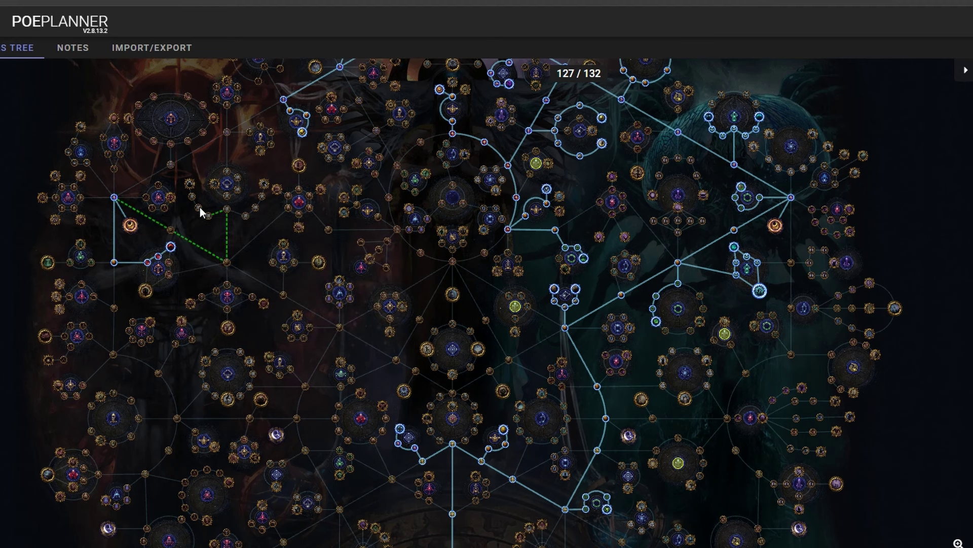
click(172, 277)
click(116, 196)
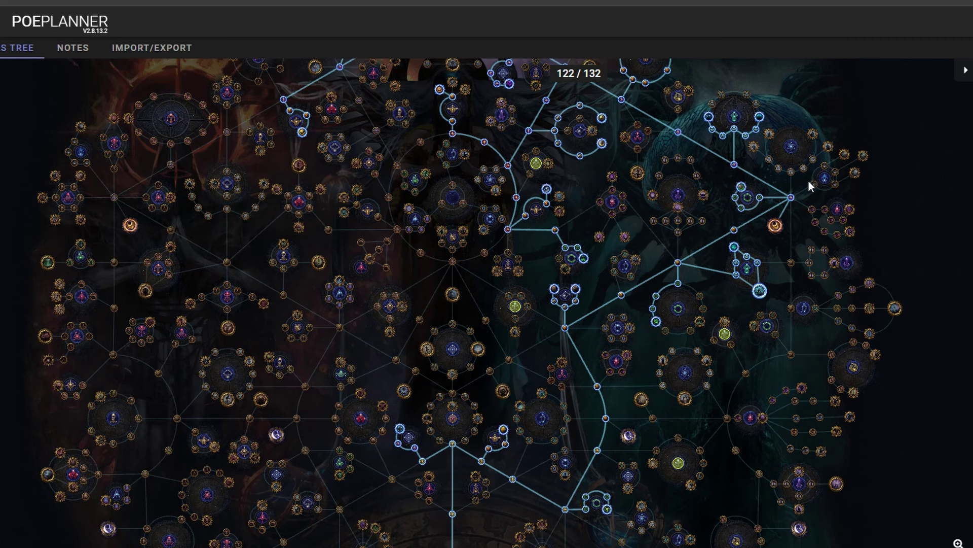
- Survey the allocated route across the whole atlas tree, from the upper clusters down to the starting node
scroll(813, 185, up, 1)
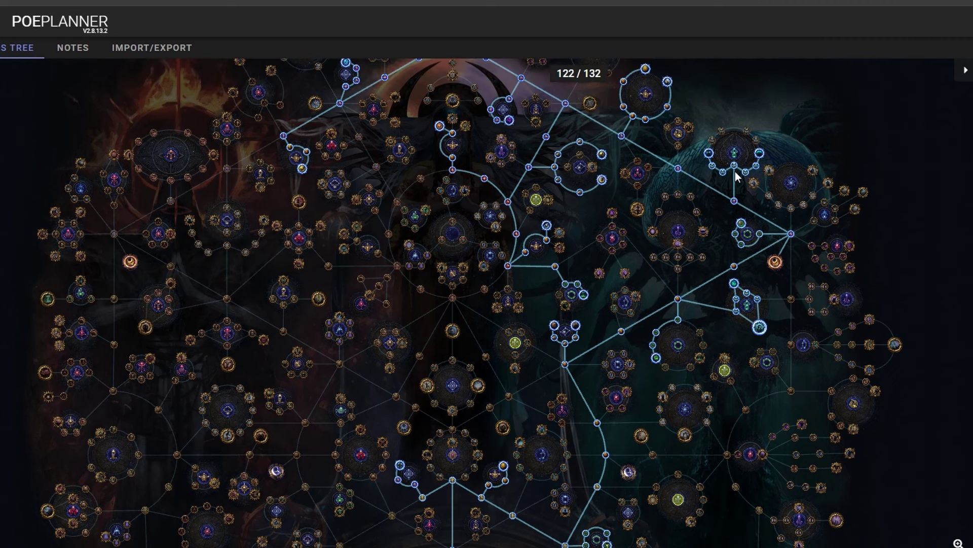
scroll(829, 134, up, 1)
scroll(819, 147, up, 1)
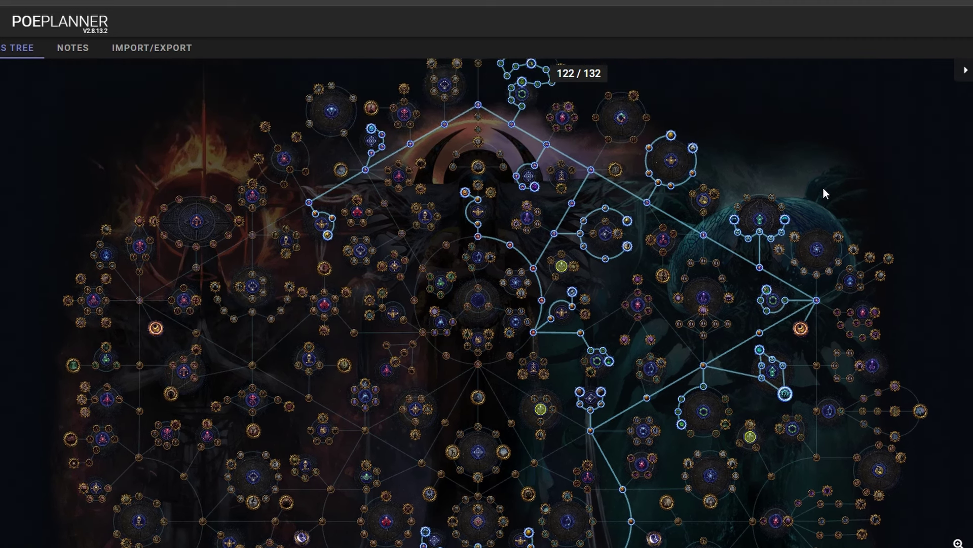
scroll(810, 186, up, 1)
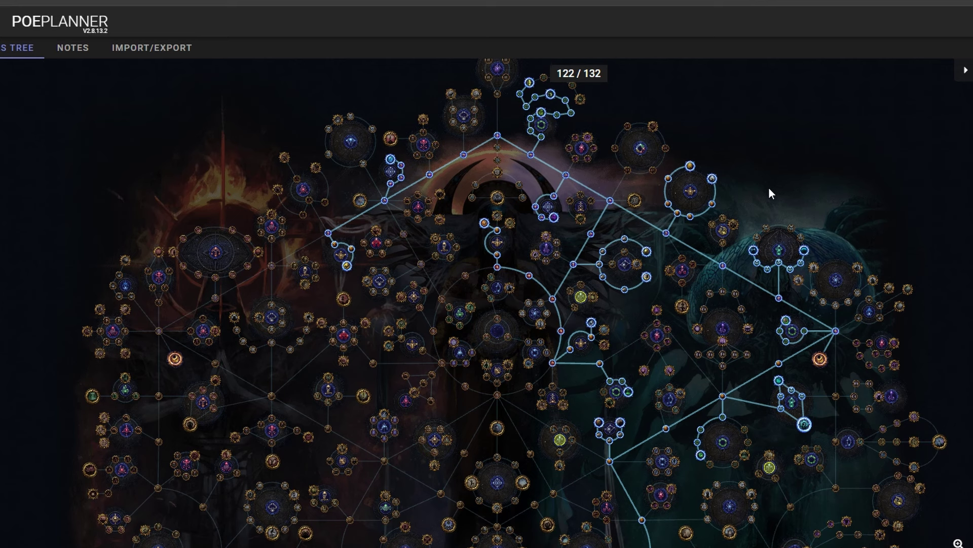
scroll(769, 188, down, 2)
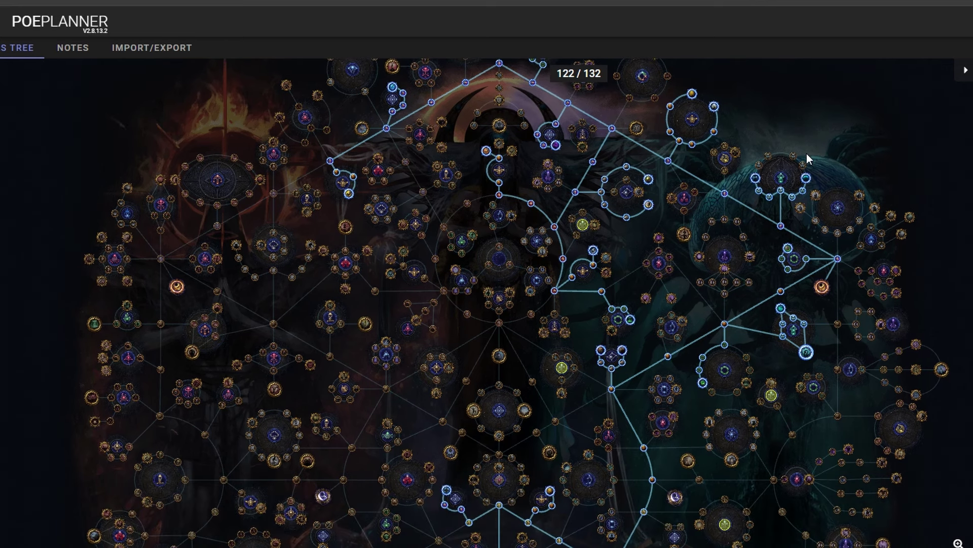
scroll(801, 137, down, 1)
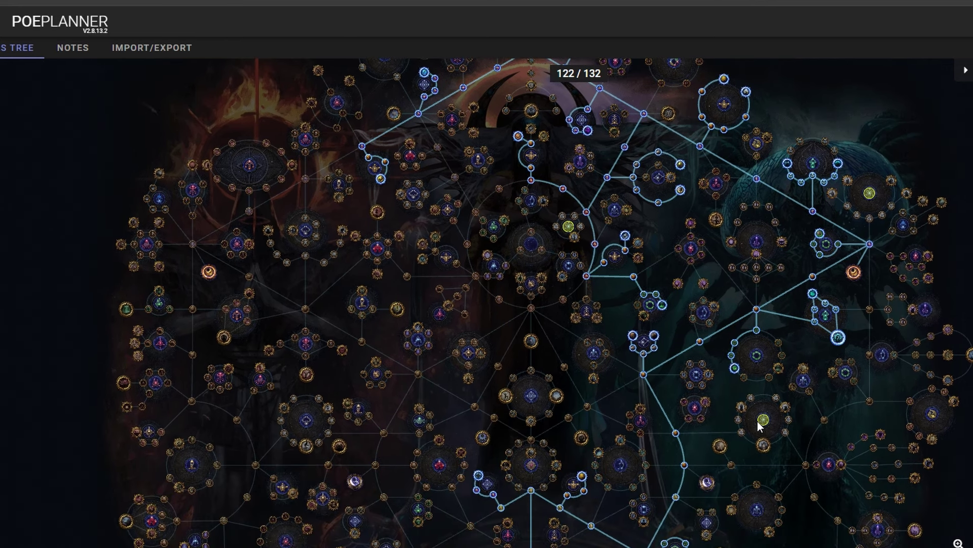
scroll(801, 363, down, 2)
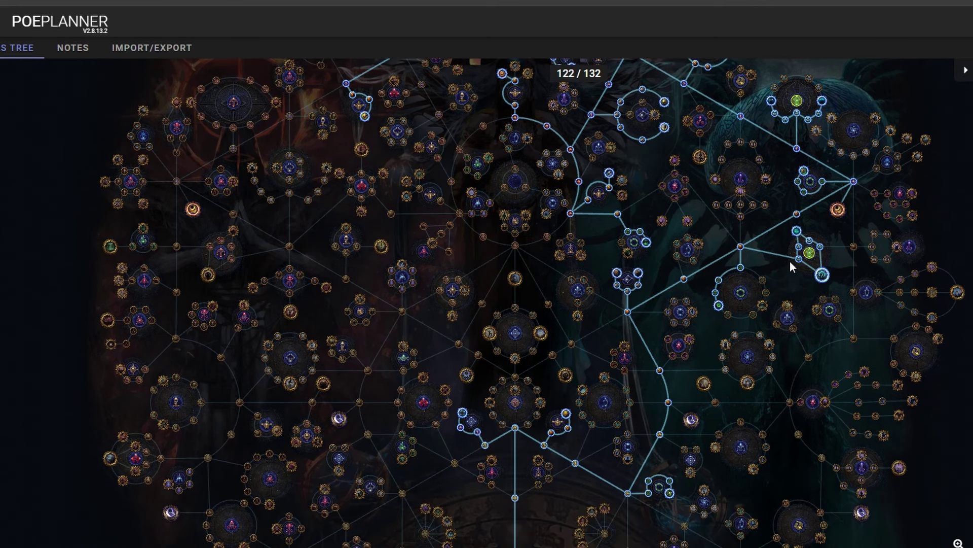
drag(854, 98, 869, 157)
drag(946, 274, 937, 177)
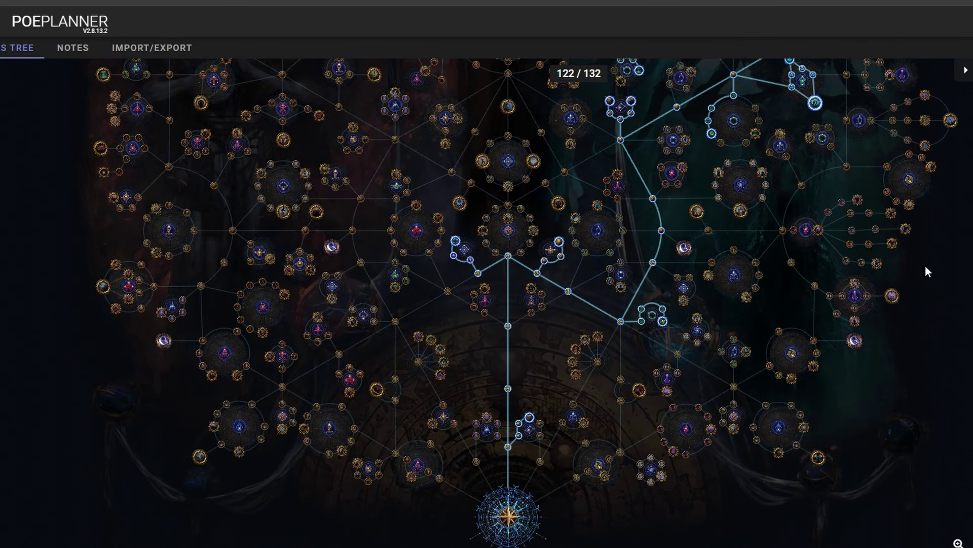